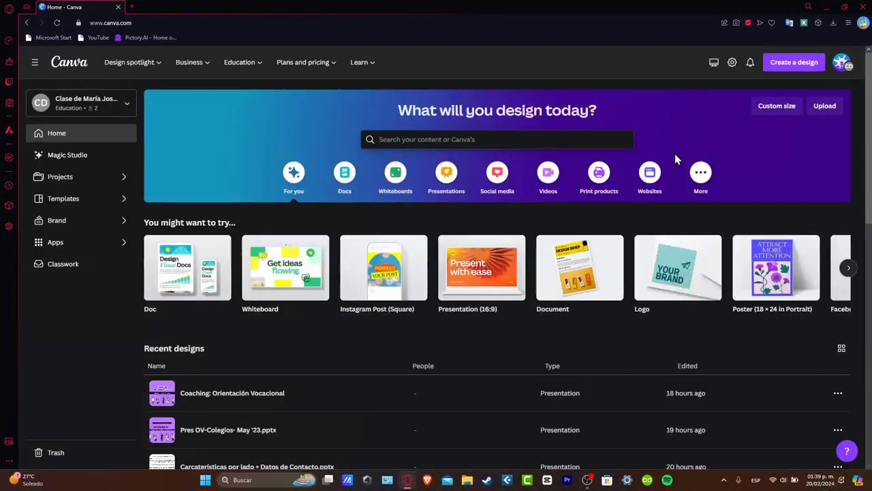
# Start a template search and type 'port' to get portfolio template suggestions
pyautogui.click(794, 65)
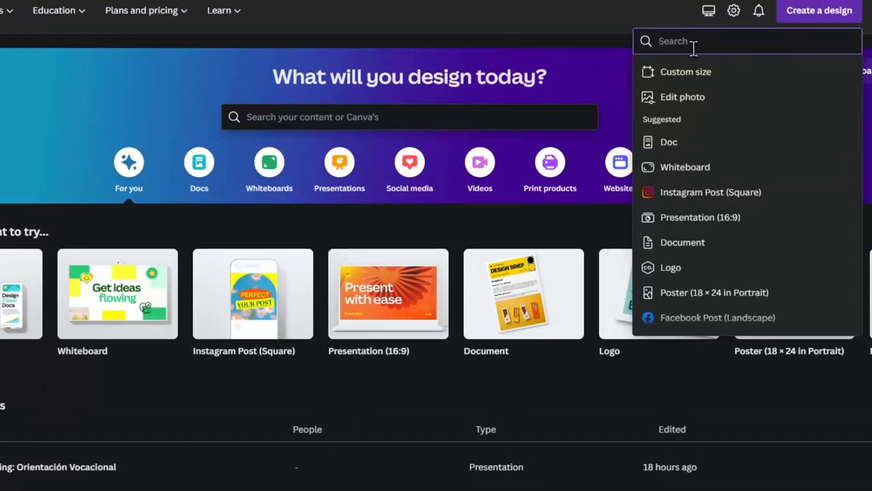
pyautogui.click(328, 117)
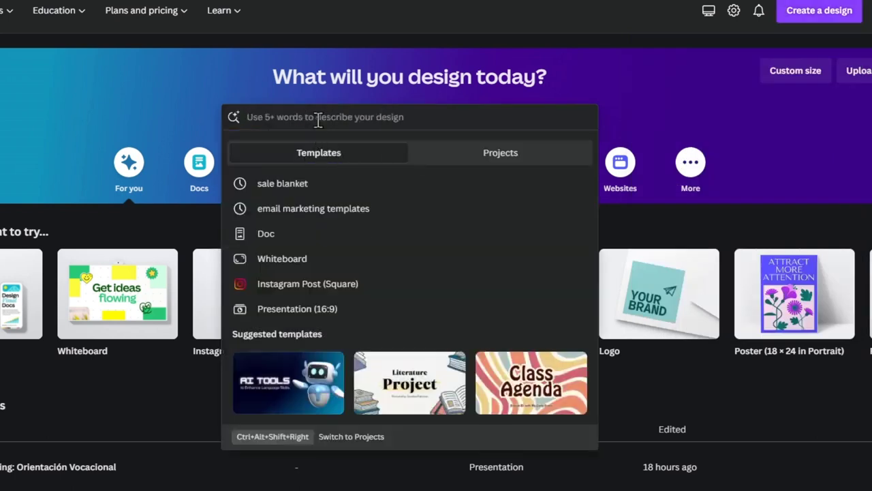
pyautogui.write('portfolio')
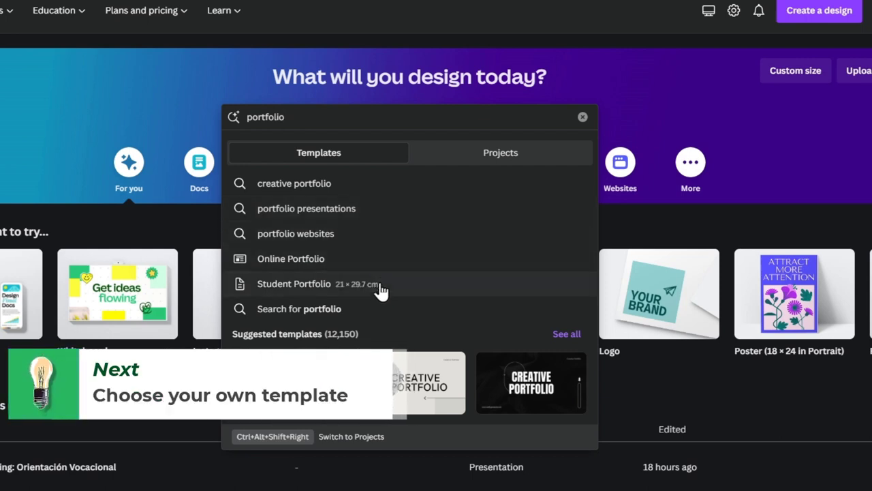
# Search for portfolio templates, browse the results, and open the white and purple aesthetic creative portfolio
pyautogui.click(348, 308)
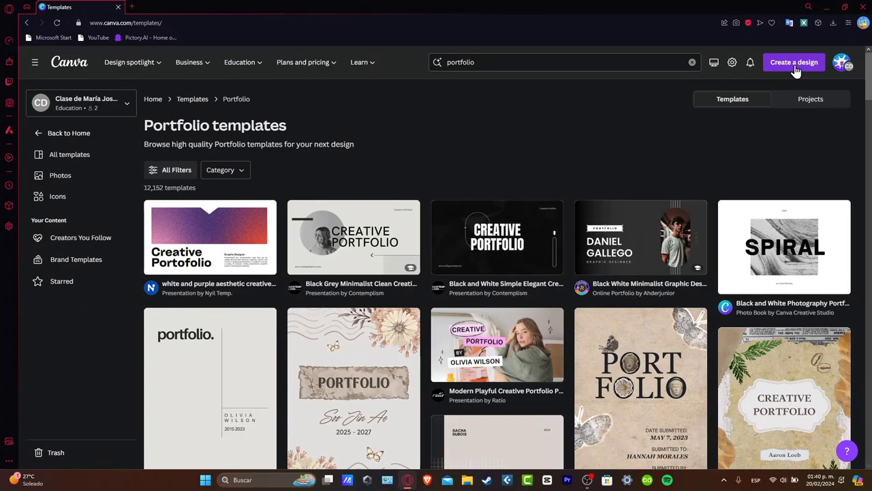
pyautogui.scroll(-3, 555, 156)
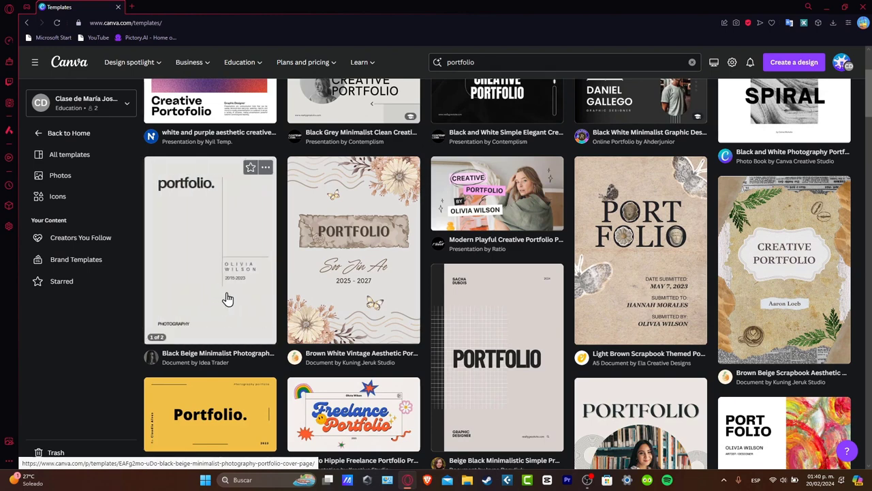
pyautogui.scroll(3, 227, 298)
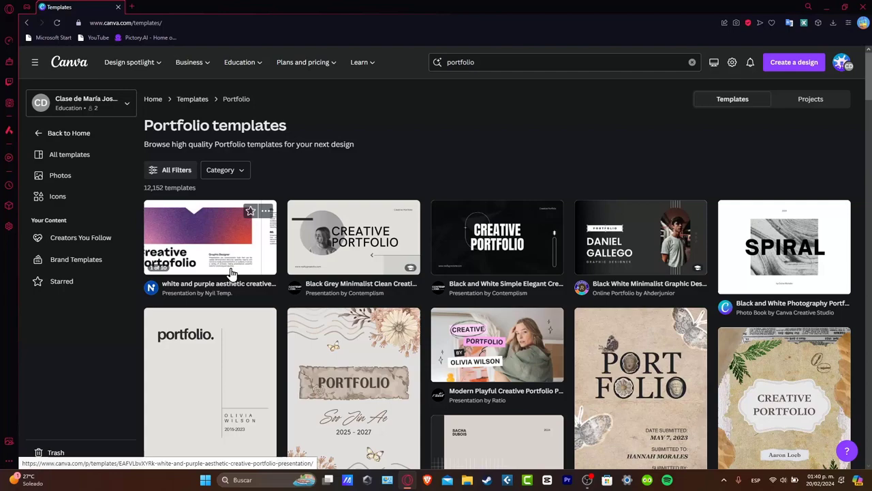
pyautogui.click(222, 271)
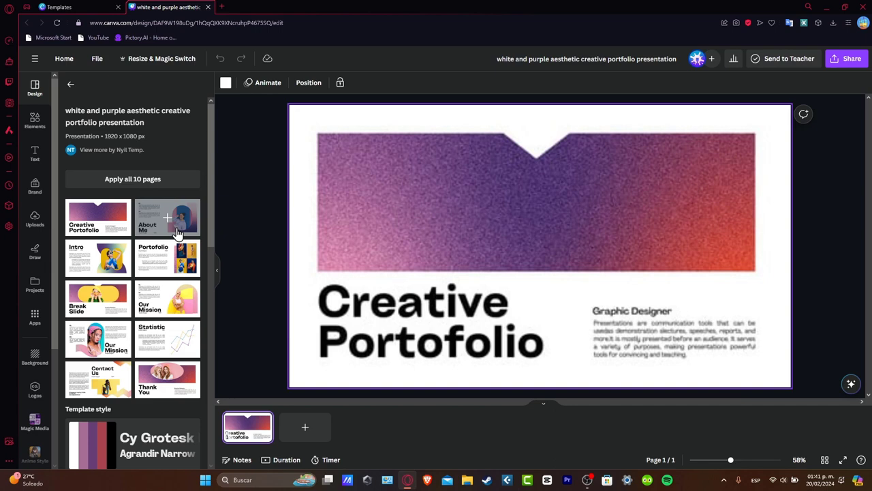
# Apply all 10 template pages, preview pages 4 to 8 (Portofolio through Statistic), then return to template search
pyautogui.click(95, 259)
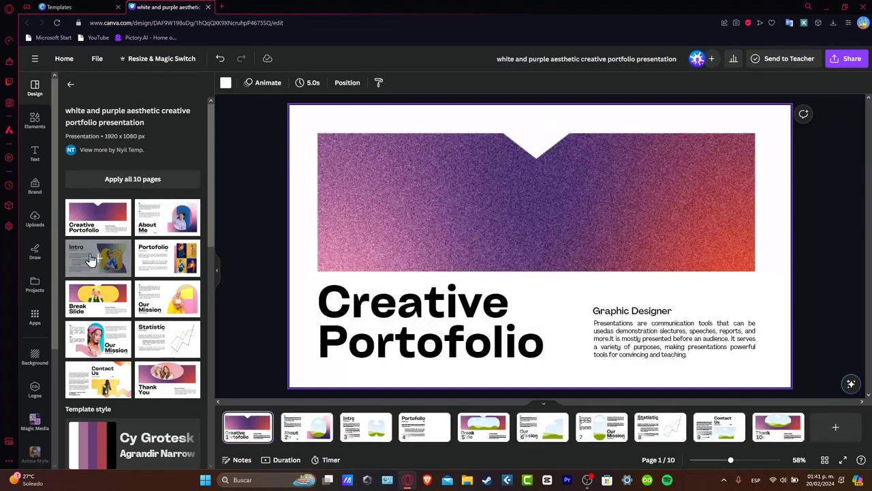
pyautogui.click(421, 429)
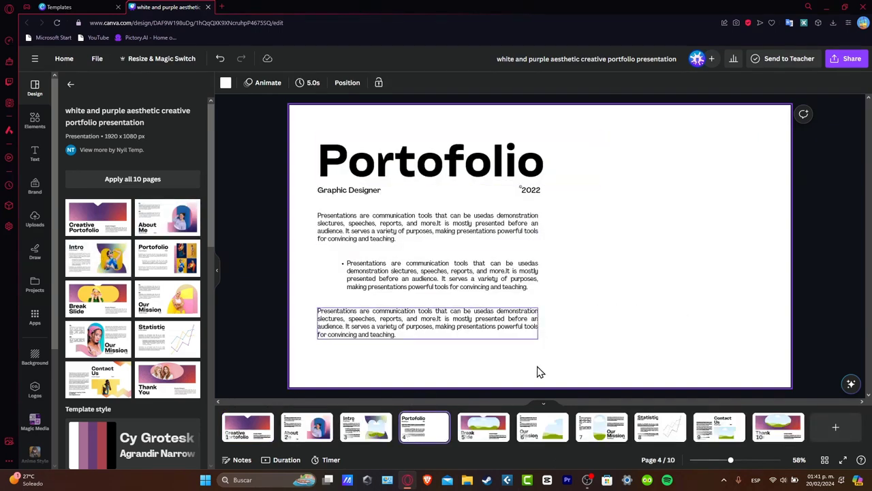
pyautogui.click(490, 436)
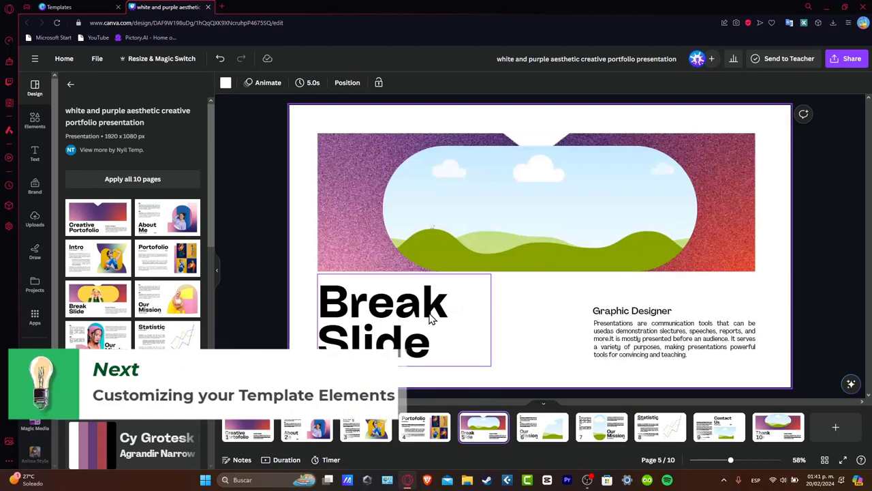
pyautogui.click(538, 430)
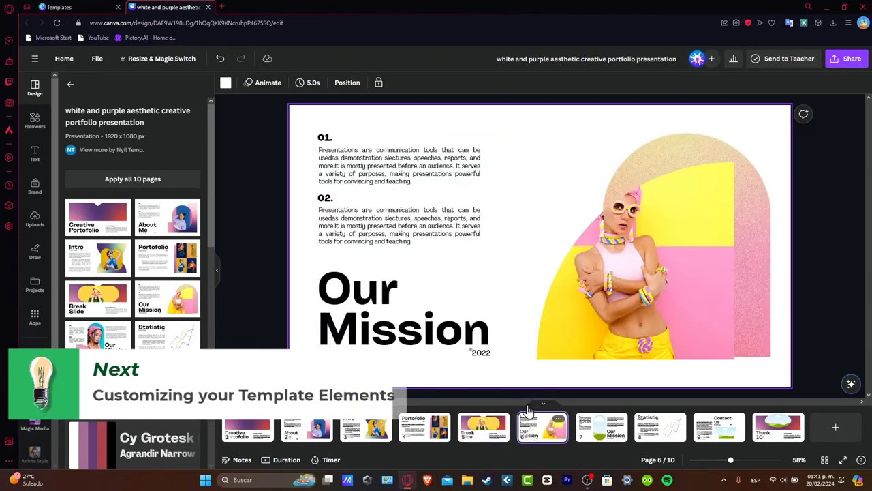
pyautogui.click(603, 441)
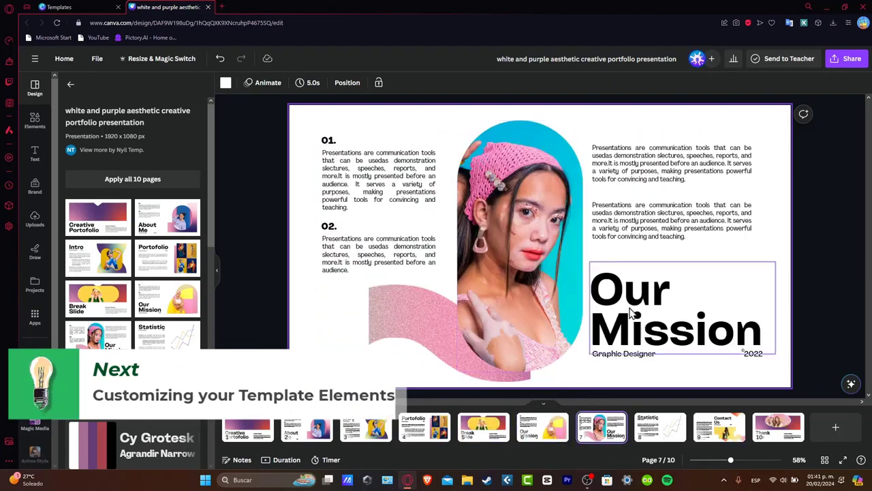
pyautogui.click(654, 436)
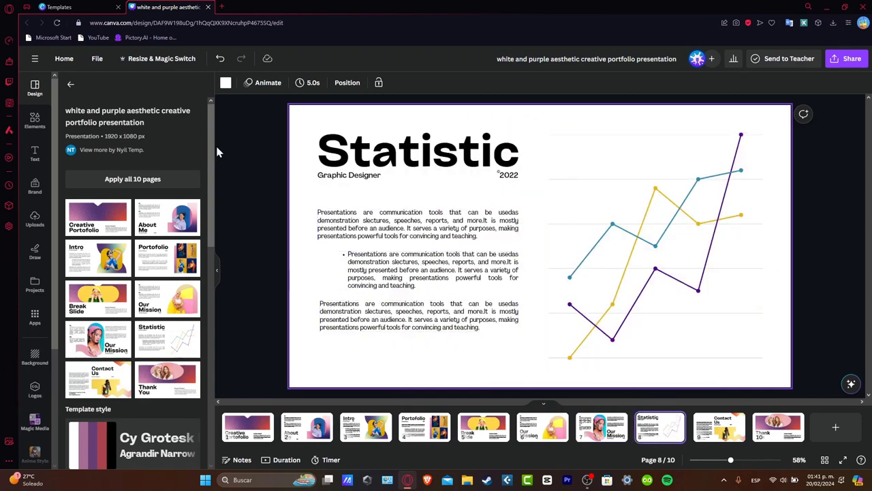
pyautogui.click(71, 87)
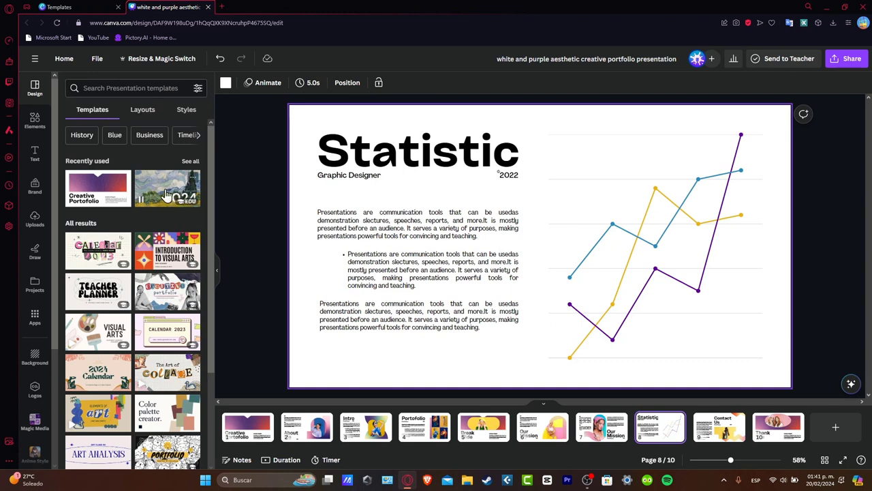
pyautogui.click(247, 428)
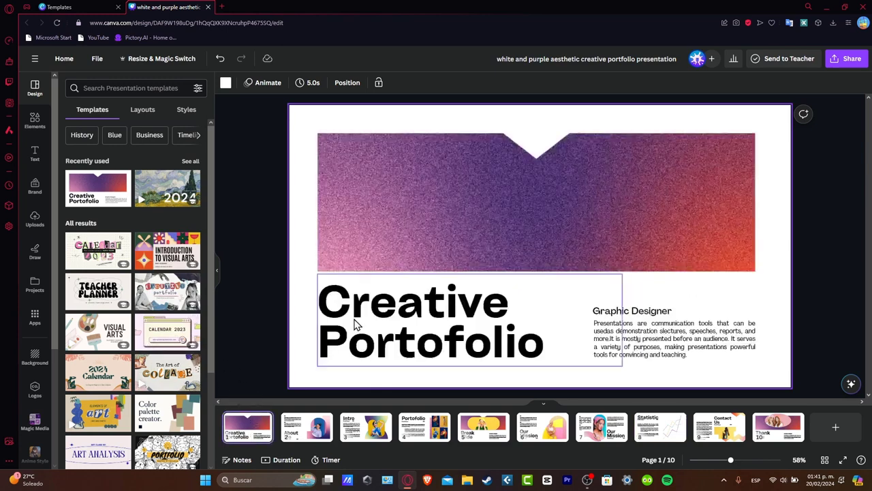
pyautogui.click(417, 327)
pyautogui.doubleClick(414, 320)
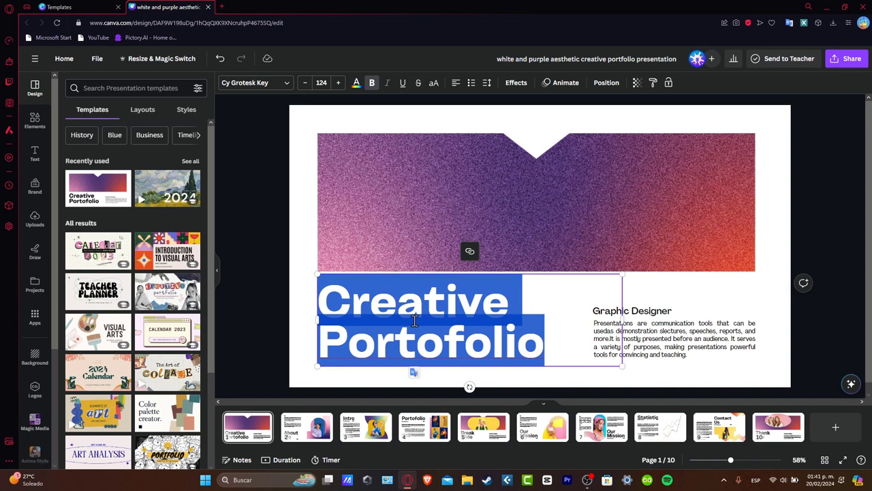
pyautogui.click(687, 349)
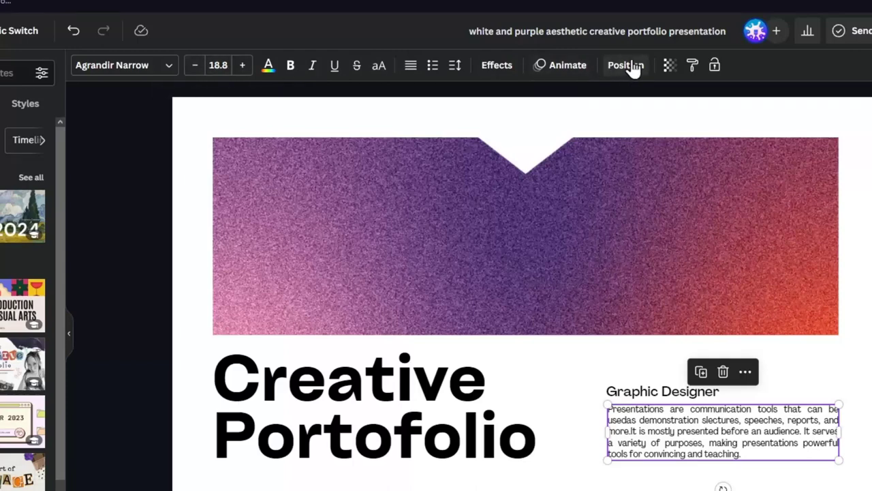
pyautogui.click(556, 368)
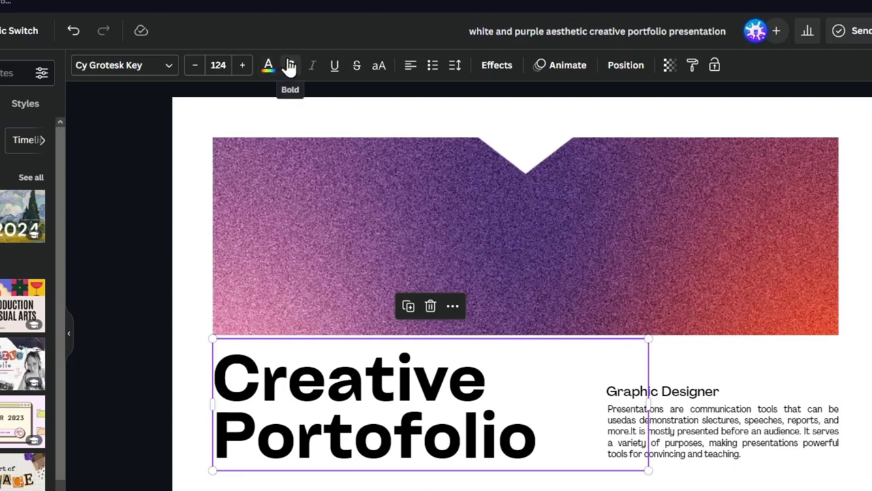
pyautogui.click(125, 71)
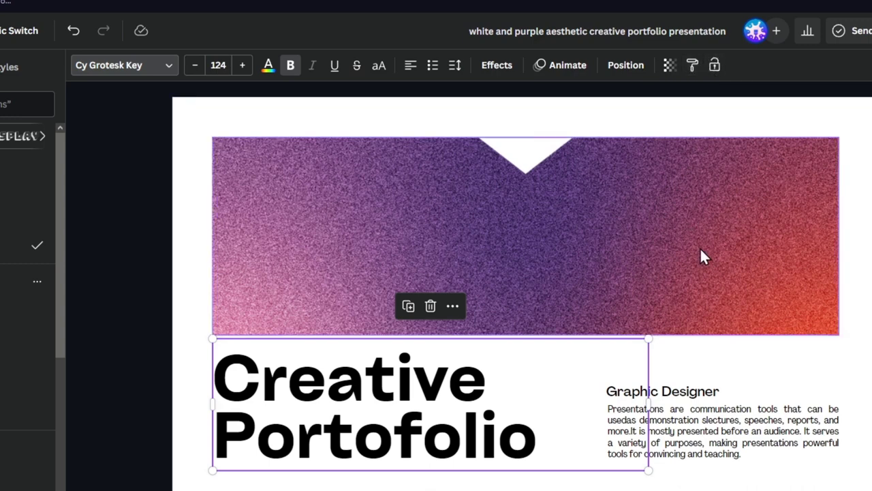
pyautogui.click(599, 259)
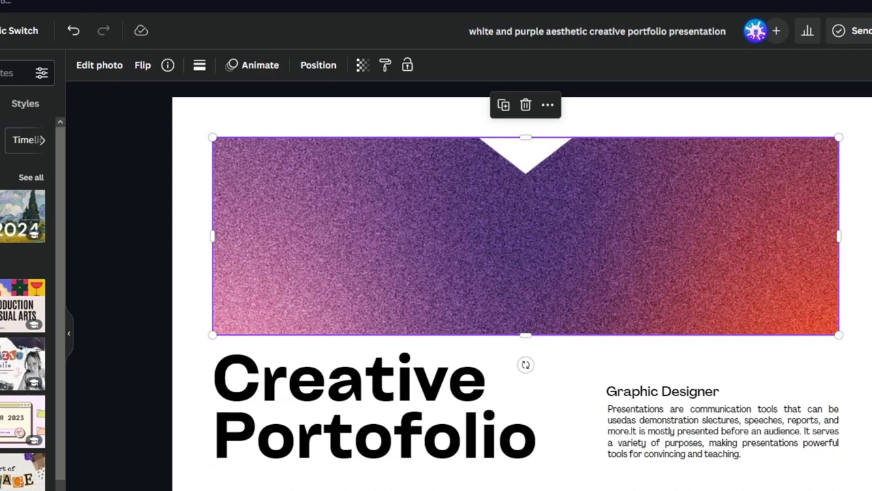
# Open the Black Grey Minimalist Clean Creative Portfolio template and use its cover for page 1
pyautogui.click(10, 73)
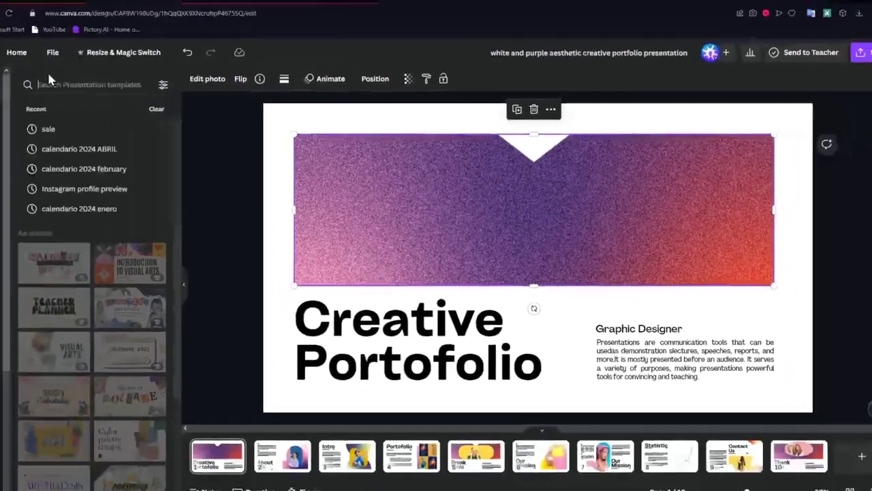
pyautogui.click(71, 269)
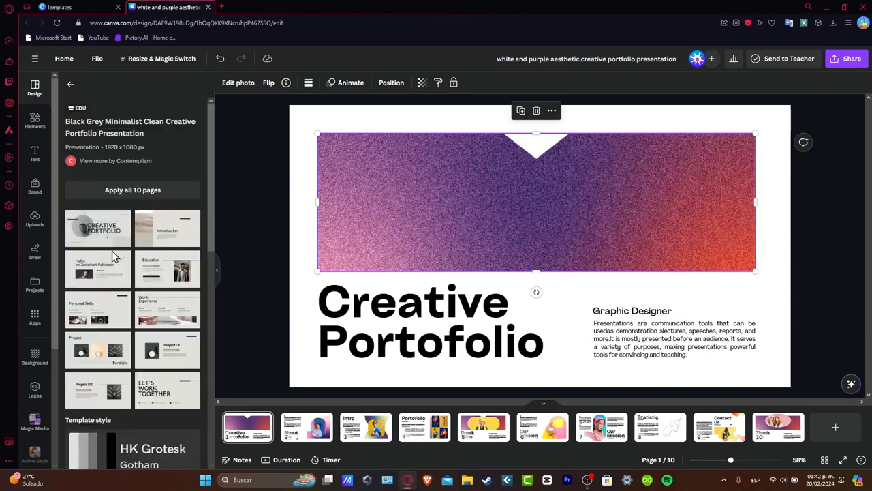
pyautogui.click(102, 241)
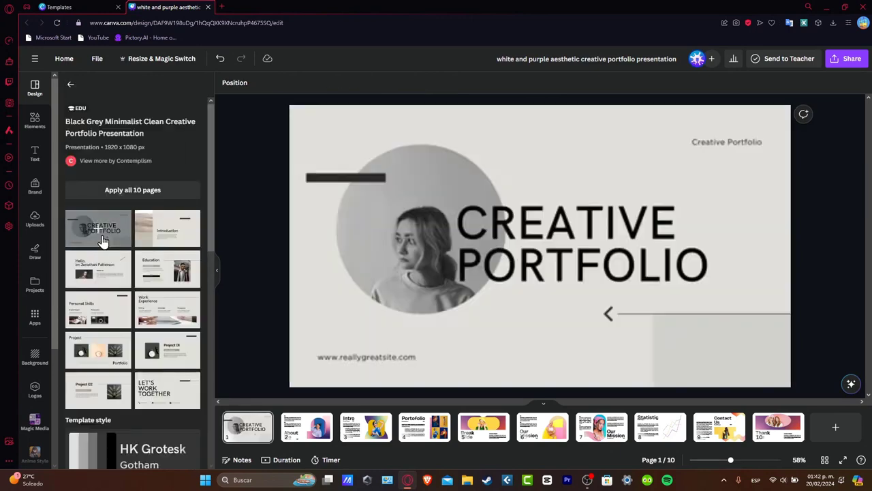
pyautogui.click(446, 345)
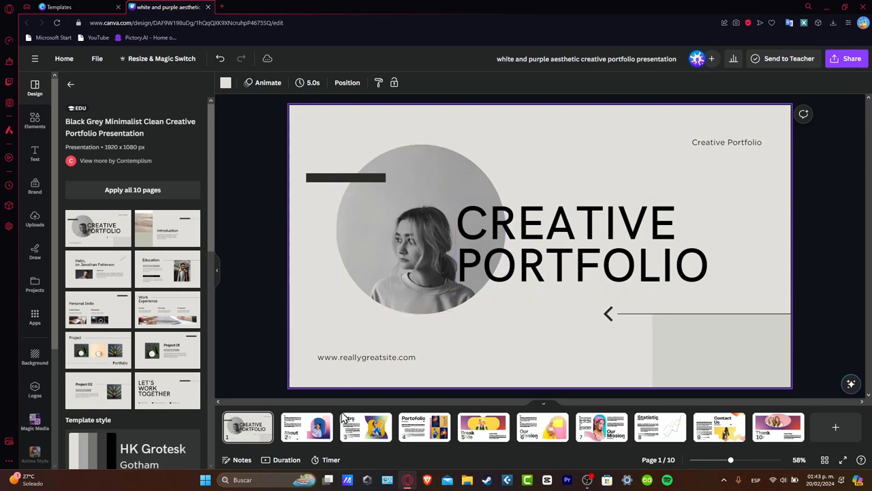
# Replace page 3, the Intro page, with the template's Introduction layout
pyautogui.click(307, 426)
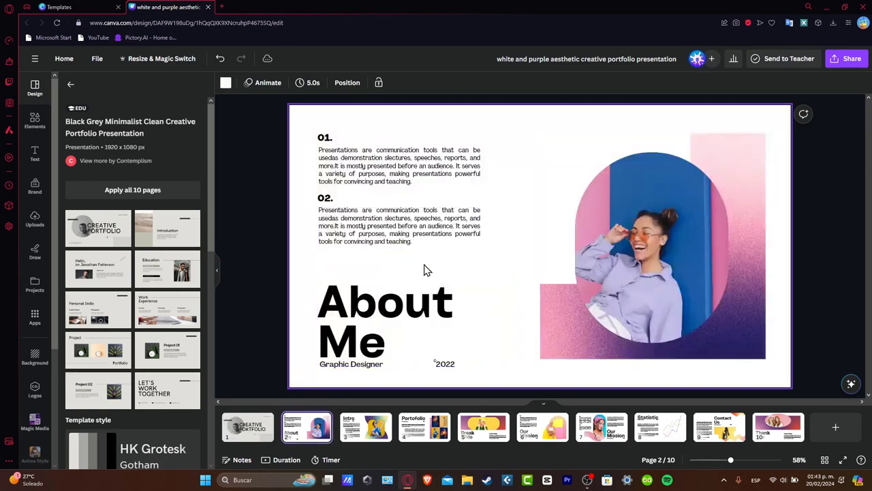
pyautogui.click(360, 422)
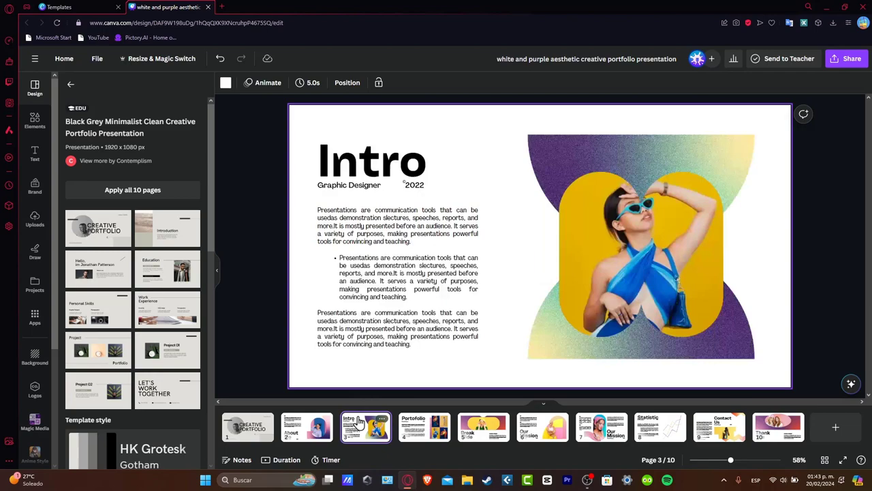
pyautogui.click(181, 234)
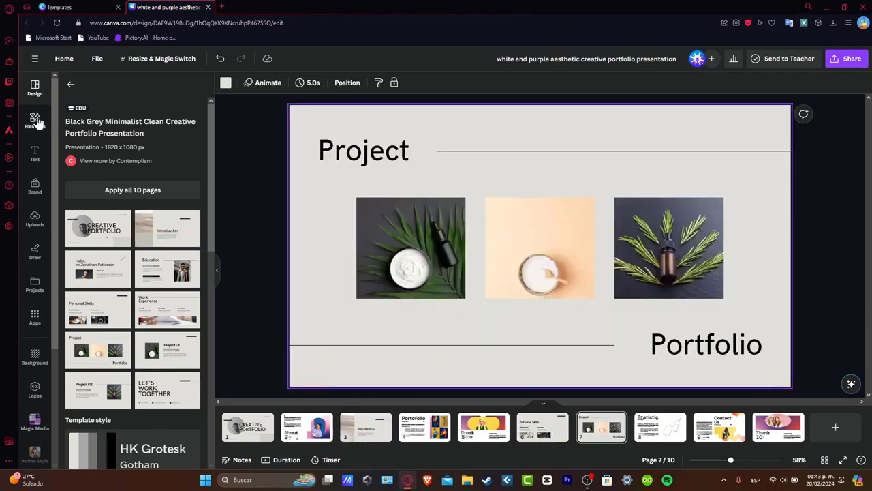
# Browse through the Elements library of design elements
pyautogui.click(34, 126)
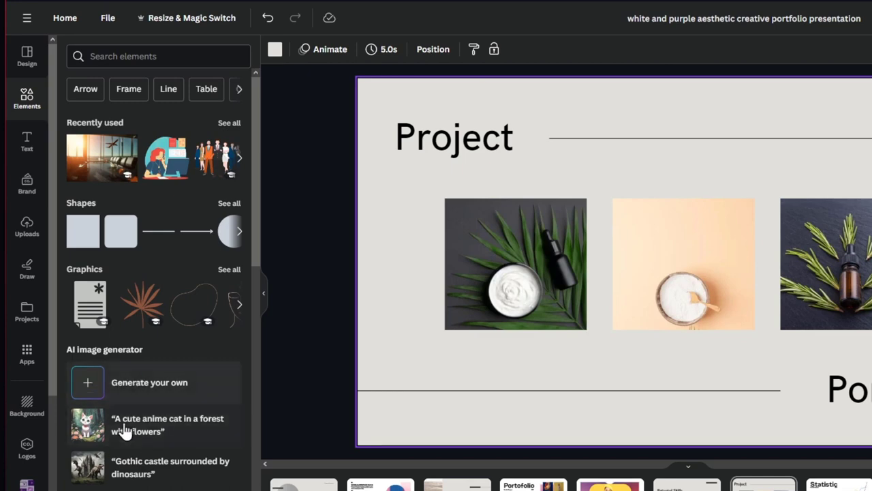
pyautogui.scroll(-3, 167, 400)
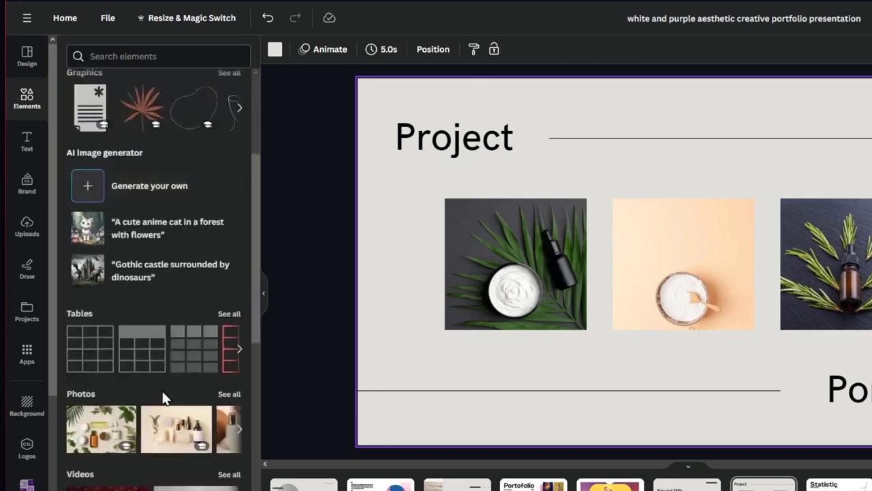
pyautogui.scroll(-3, 121, 253)
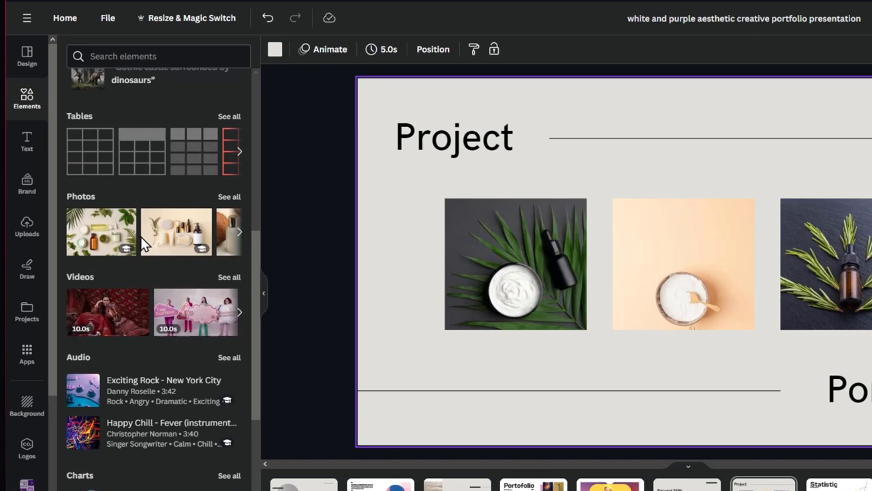
pyautogui.scroll(-3, 111, 389)
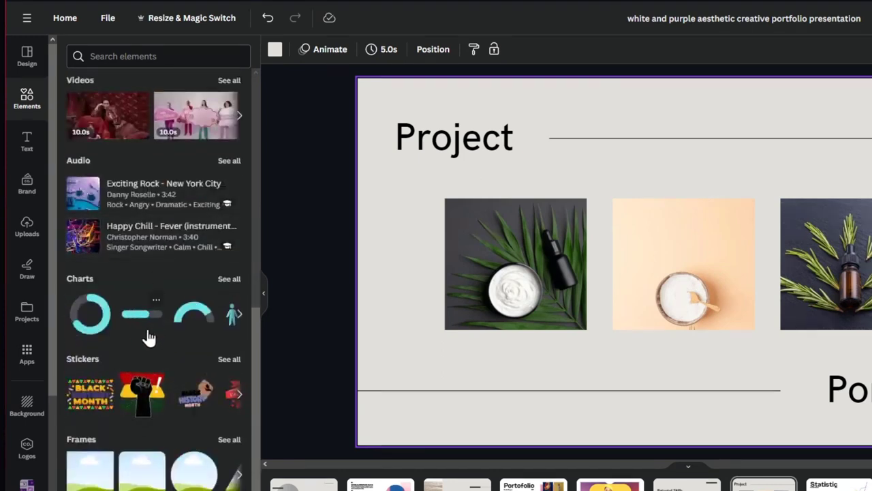
pyautogui.scroll(-10, 167, 429)
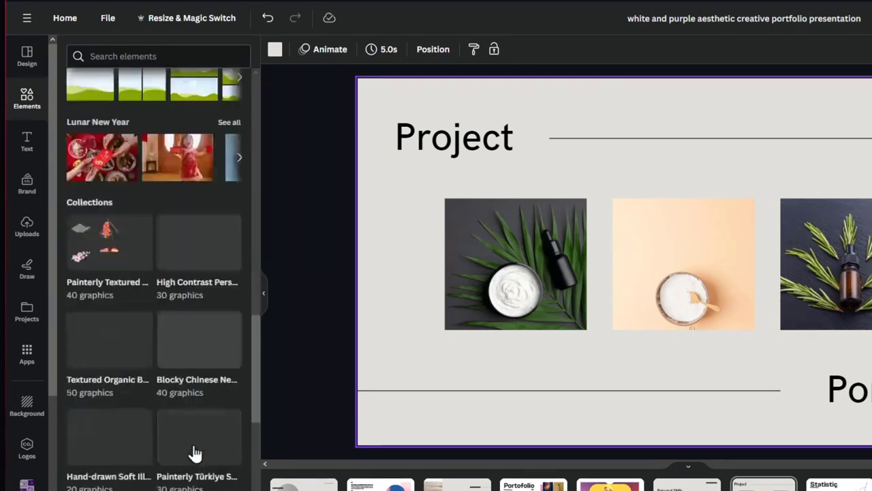
pyautogui.scroll(15, 94, 253)
# Look through the Text styles, Brand kit and Draw tools, finishing on the Apps directory
pyautogui.click(24, 141)
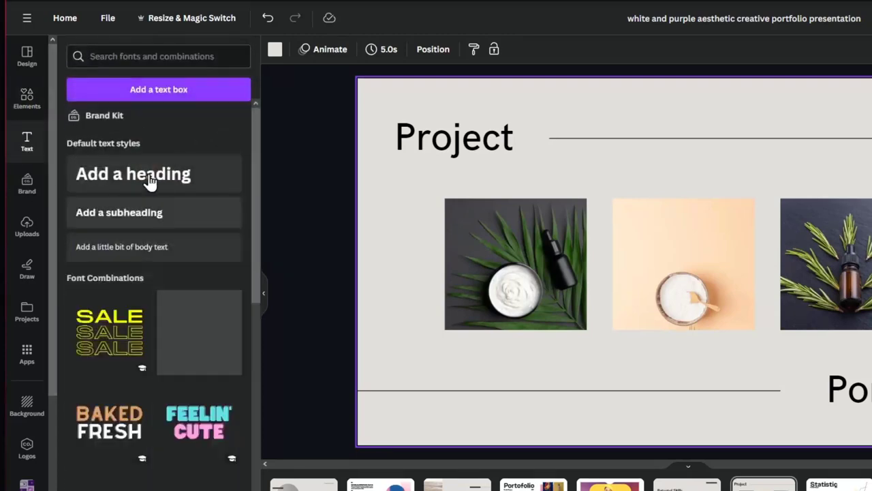
pyautogui.scroll(-5, 157, 371)
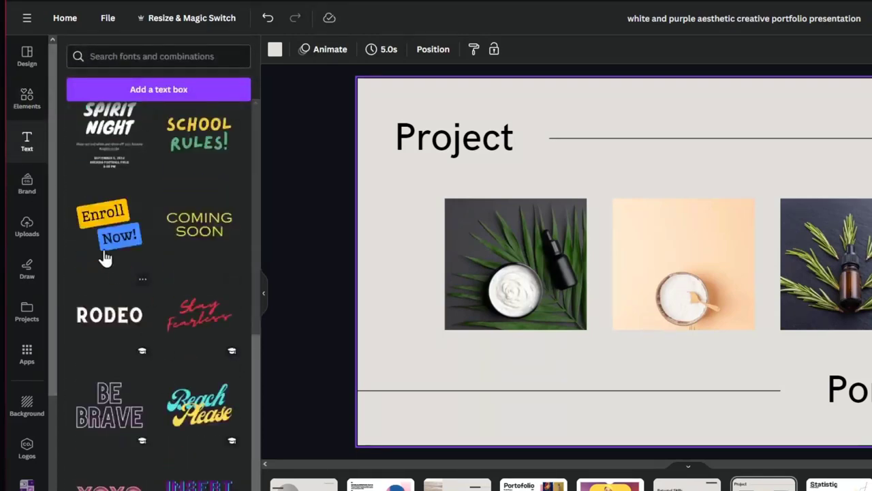
pyautogui.click(27, 184)
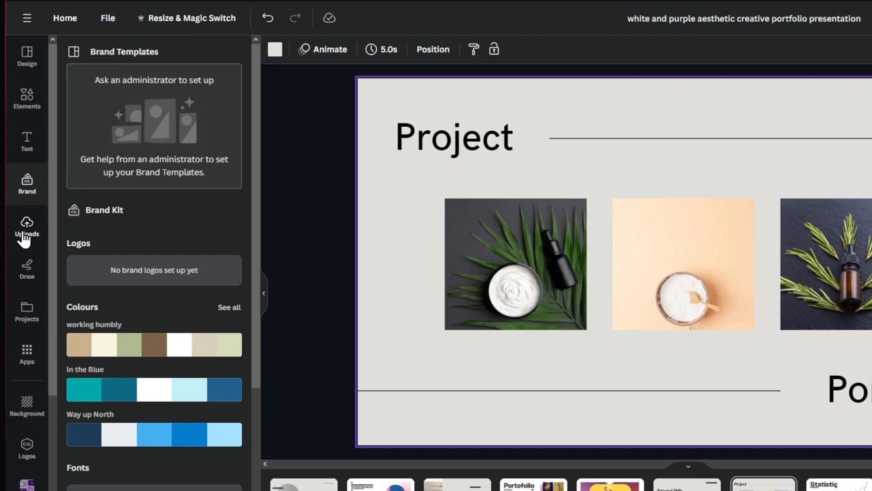
pyautogui.click(26, 281)
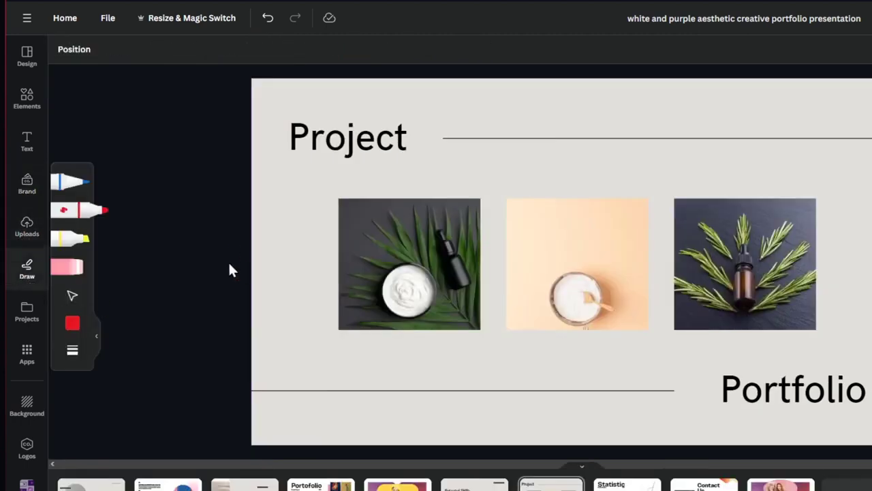
pyautogui.click(28, 365)
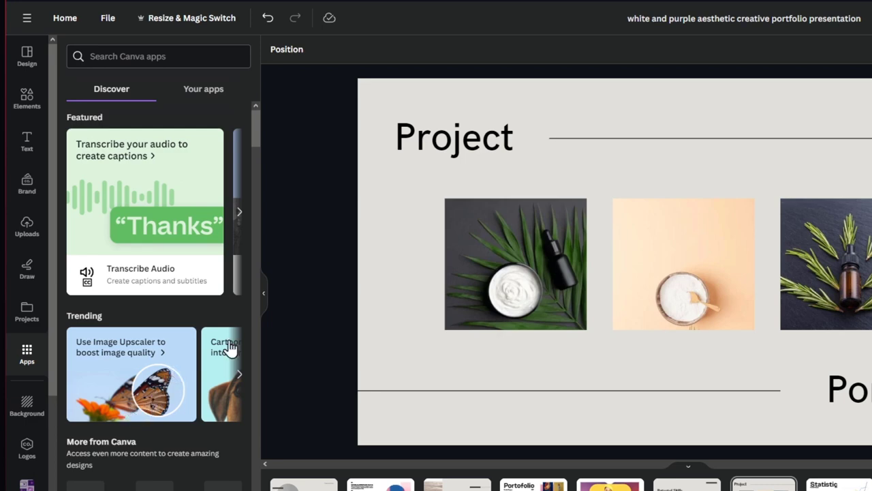
pyautogui.click(304, 485)
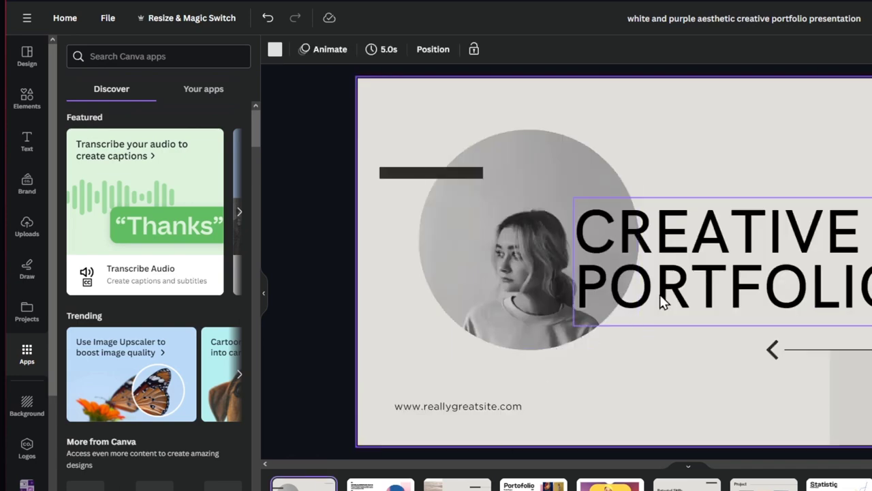
pyautogui.click(734, 269)
pyautogui.doubleClick(733, 260)
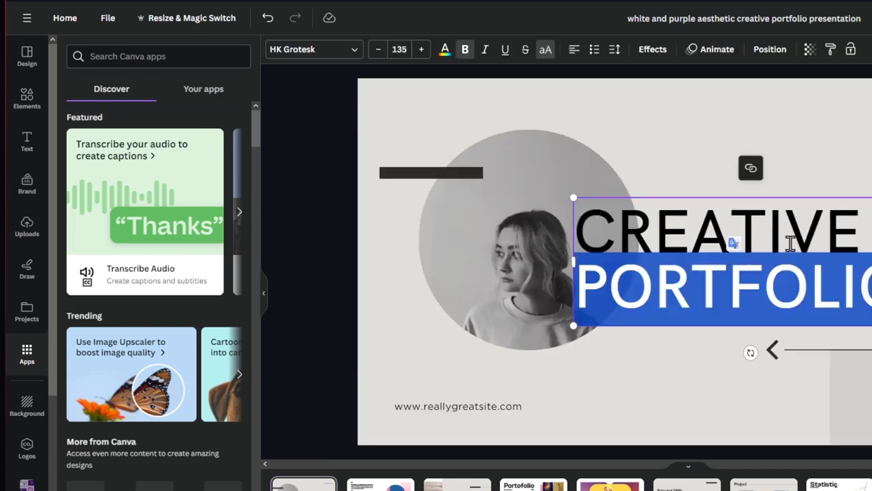
pyautogui.doubleClick(791, 244)
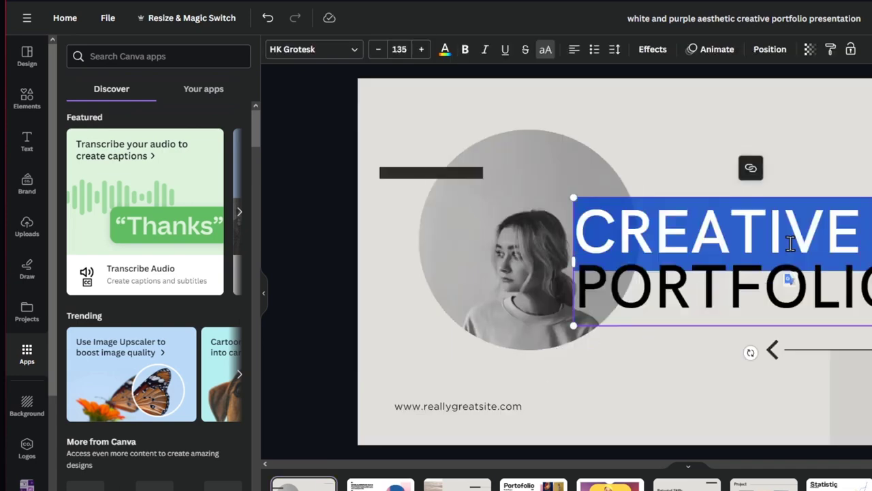
pyautogui.write('STEPORTF')
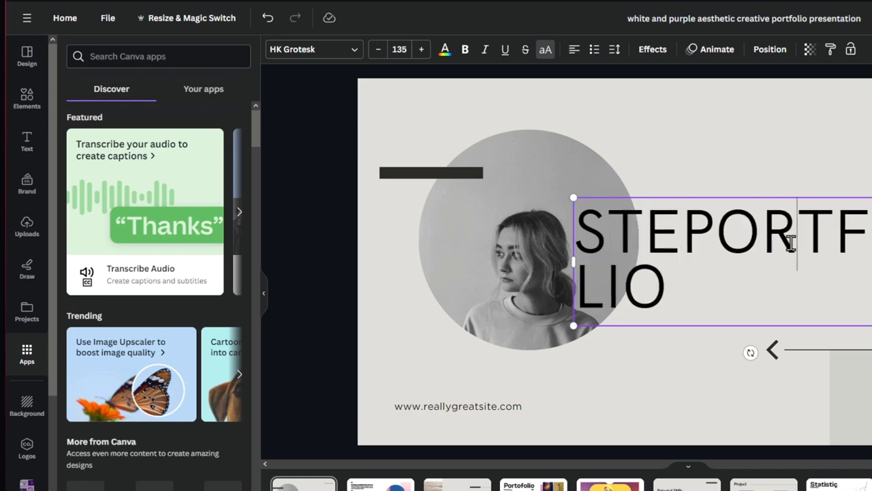
pyautogui.tripleClick(791, 244)
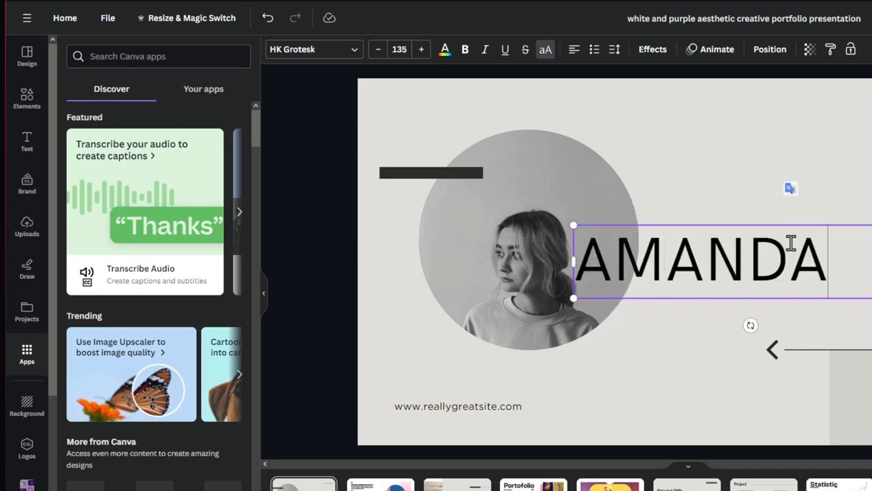
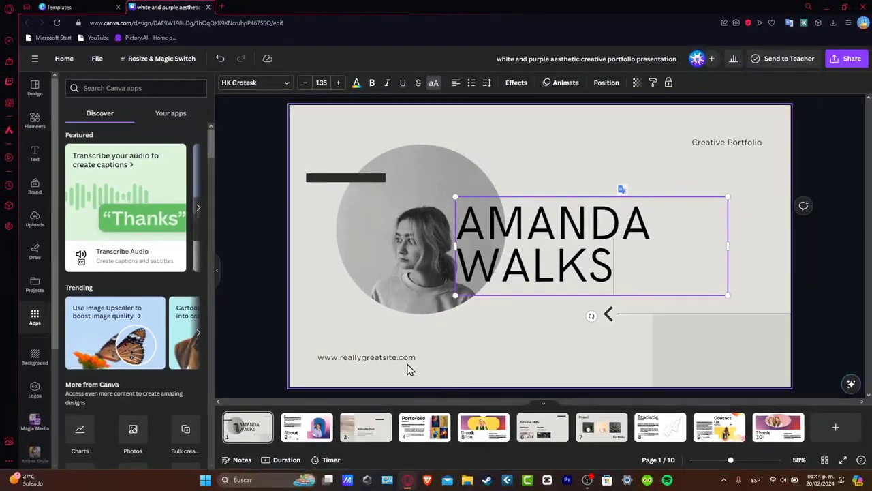
pyautogui.tripleClick(395, 357)
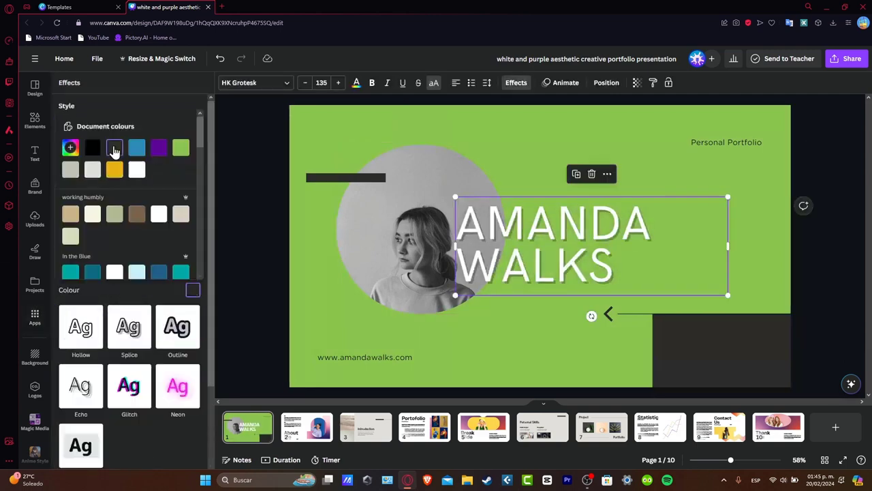
# Place the uploaded space illustration onto the About Me page in place of its photo
pyautogui.click(305, 427)
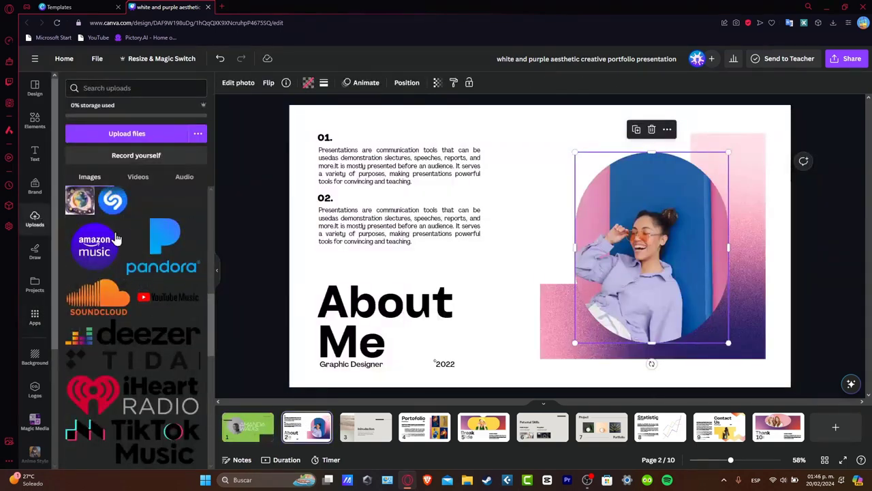
pyautogui.moveTo(87, 205); pyautogui.dragTo(545, 264)
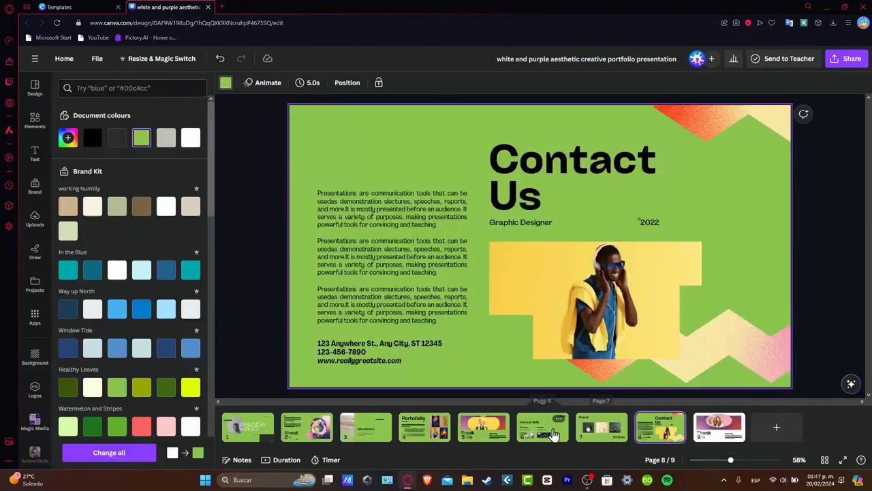
# On page 6, Personal Skills, select the lorem ipsum description under Photographer
pyautogui.click(544, 432)
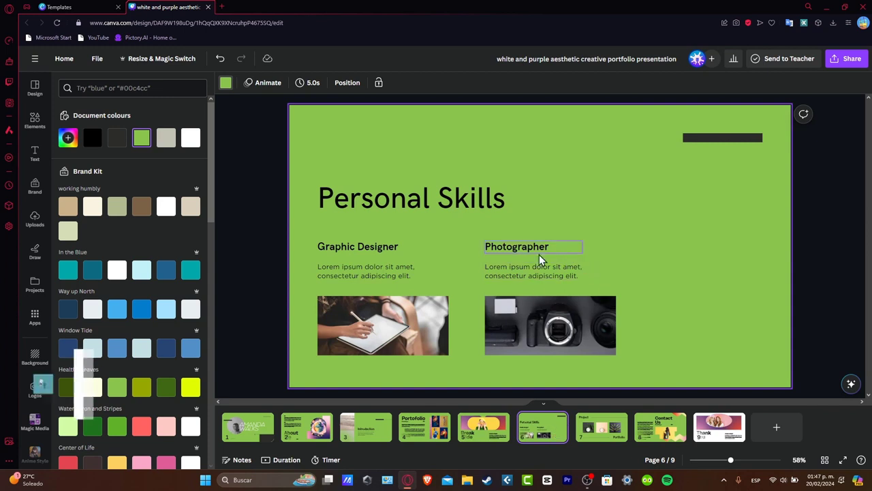
pyautogui.click(421, 199)
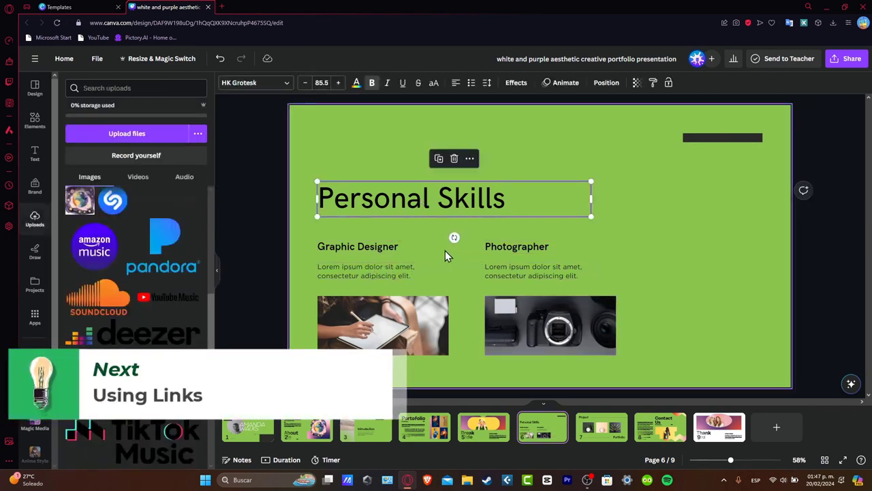
pyautogui.doubleClick(552, 267)
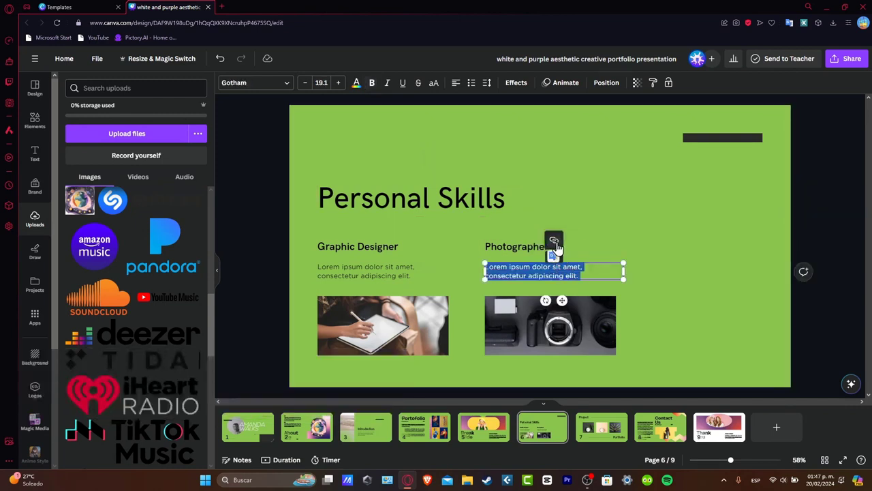
# Search the web for VIMEO in a new tab and open the Vimeo website
pyautogui.click(224, 7)
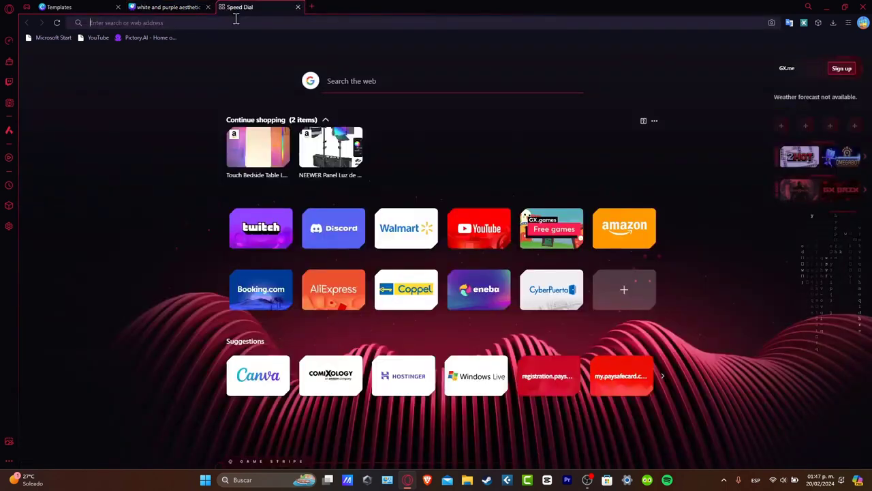
pyautogui.write('ww.')
pyautogui.press('BackSpace')
pyautogui.press('BackSpace')
pyautogui.press('BackSpace')
pyautogui.write('VIMEO')
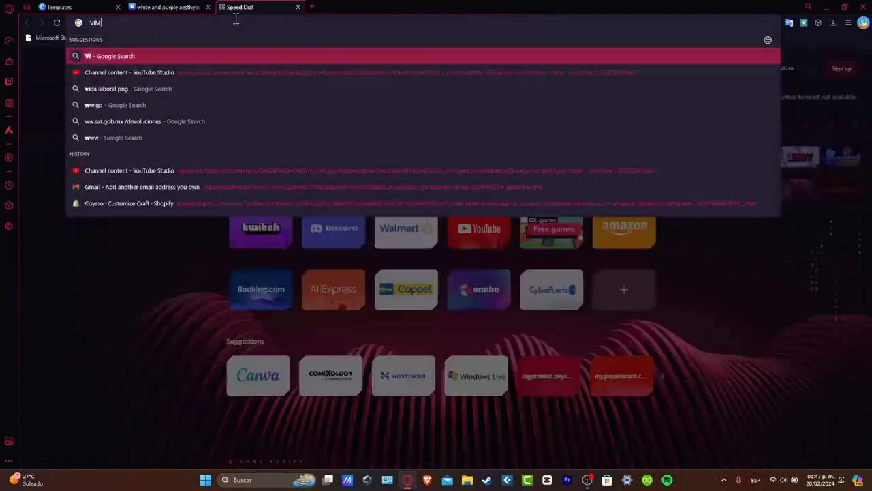
pyautogui.press('Return')
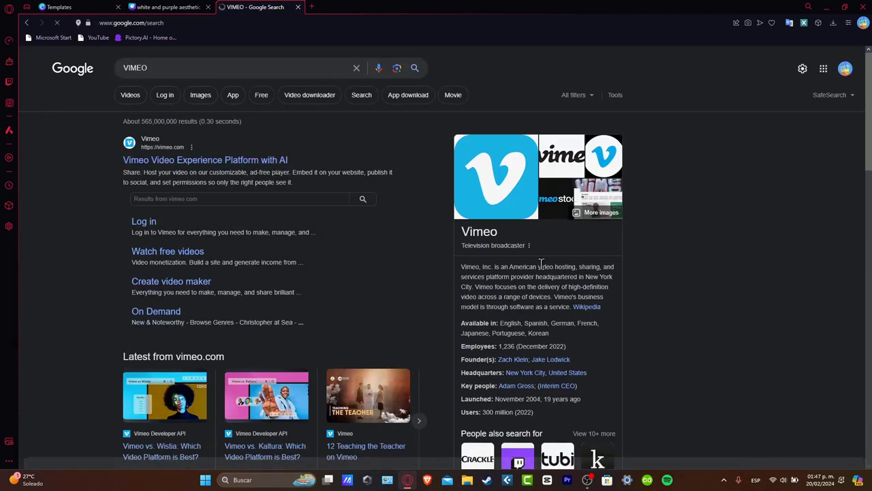
pyautogui.click(246, 160)
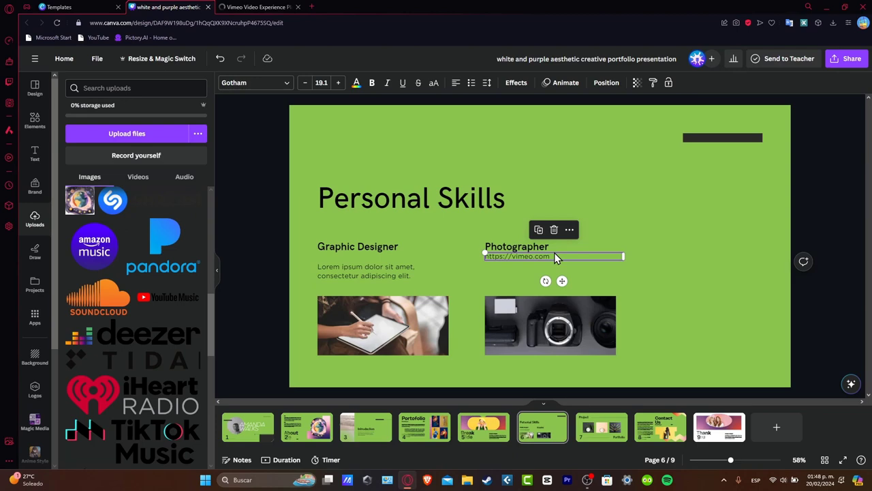
pyautogui.click(569, 229)
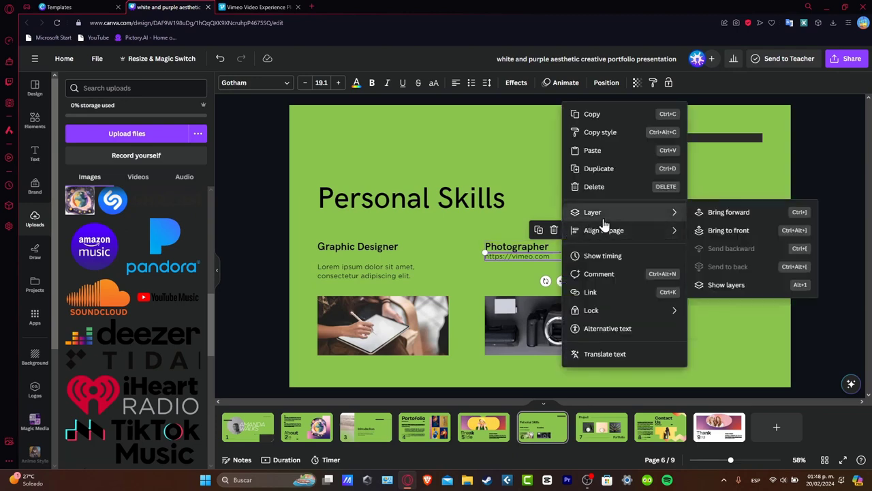
pyautogui.click(591, 293)
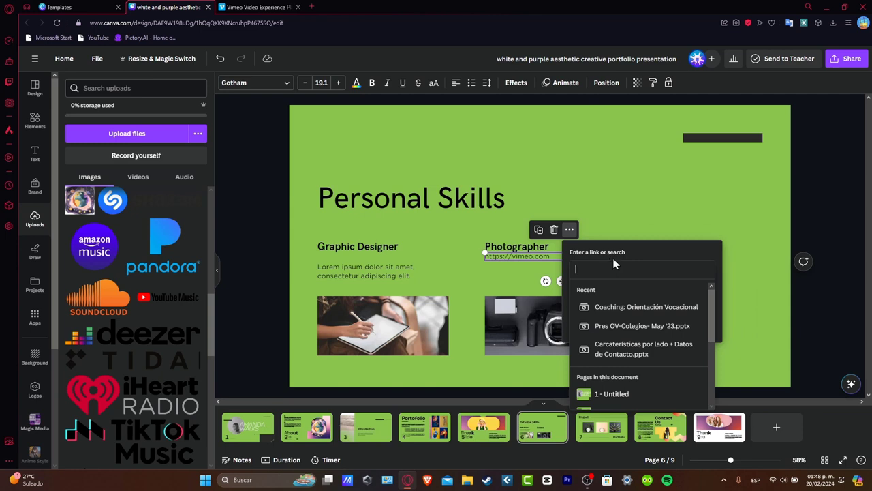
pyautogui.hotkey('ctrl', 'v')
pyautogui.click(545, 262)
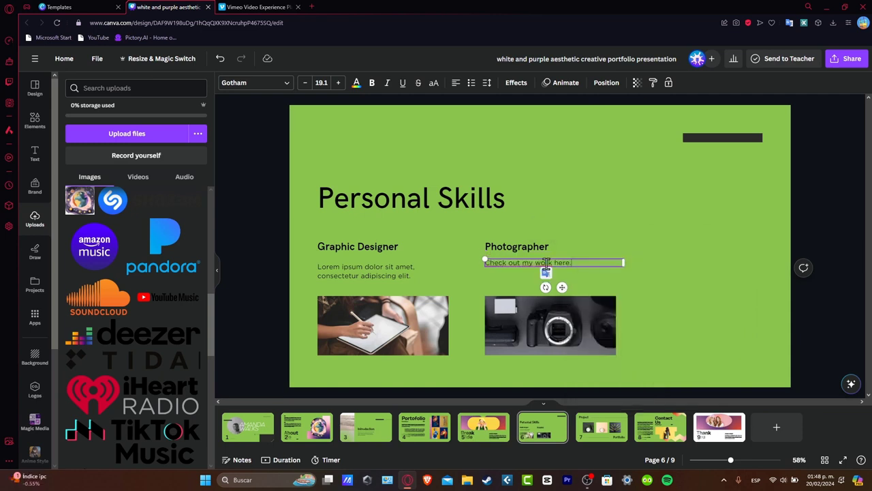
pyautogui.click(575, 273)
pyautogui.click(566, 261)
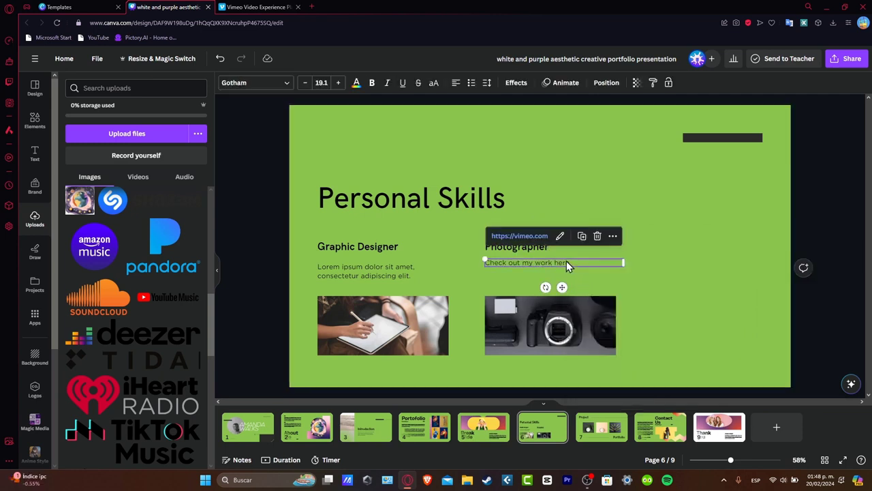
pyautogui.click(555, 236)
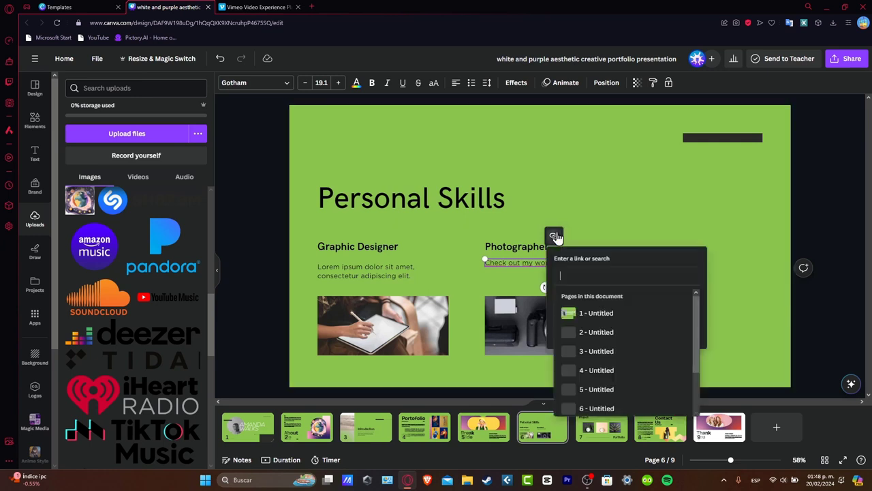
pyautogui.hotkey('ctrl', 'v')
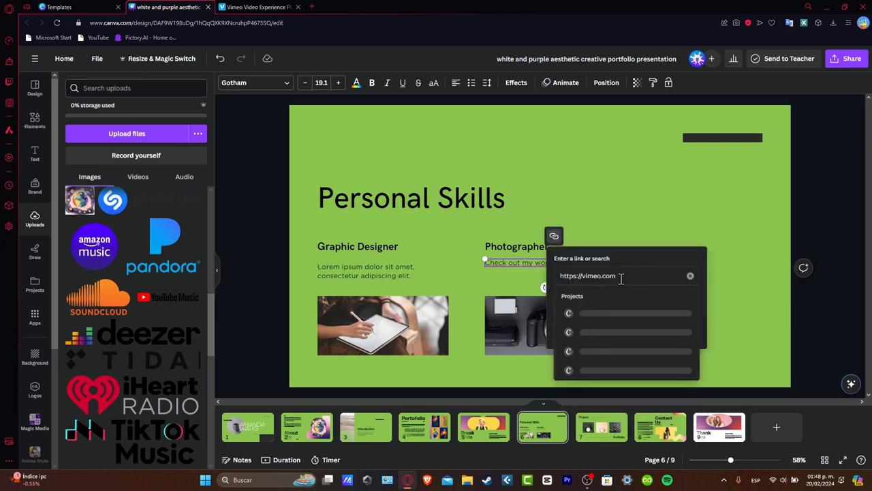
pyautogui.press('Return')
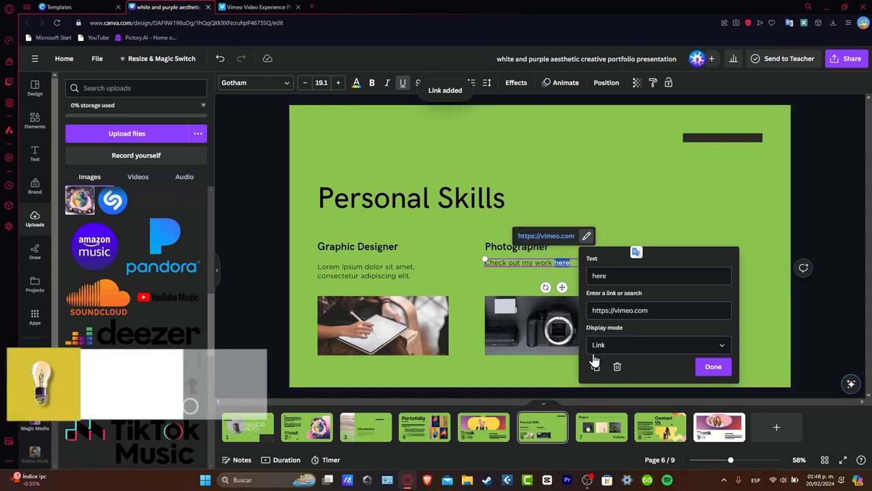
pyautogui.click(714, 366)
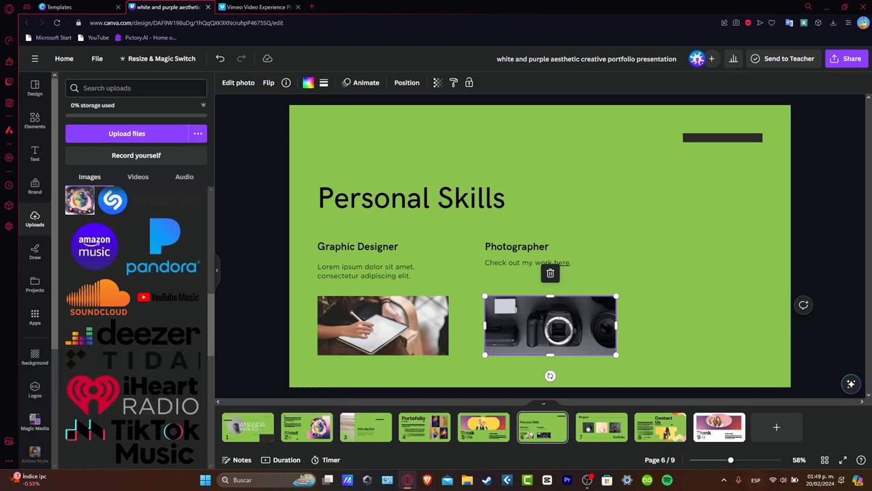
# Add a blank page before Contact Us and search Design templates for a layout to fill it
pyautogui.click(652, 434)
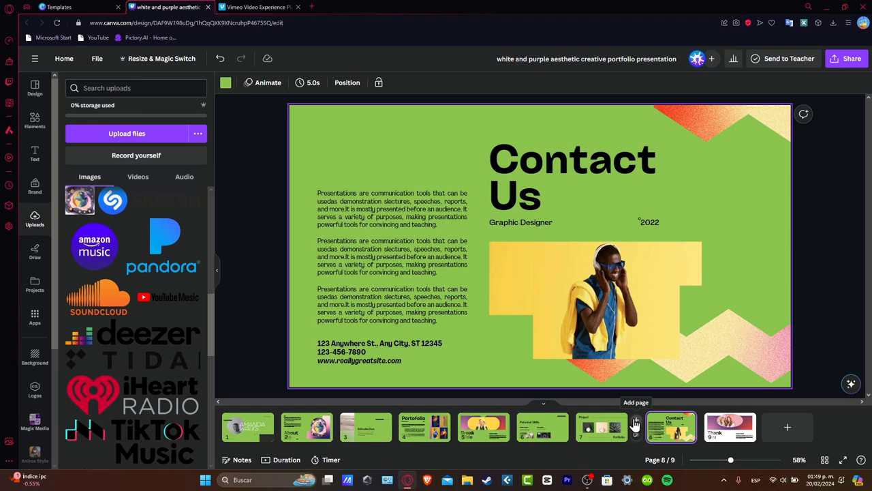
pyautogui.click(635, 424)
pyautogui.click(35, 87)
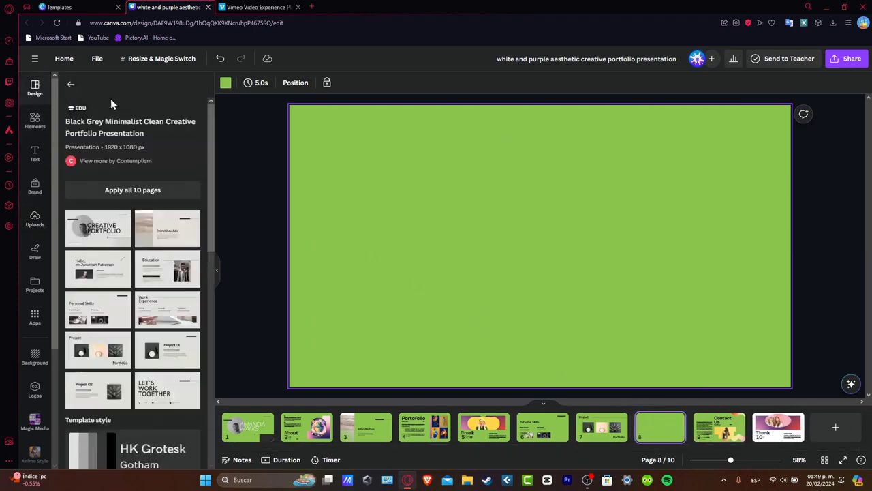
pyautogui.click(71, 86)
pyautogui.click(125, 89)
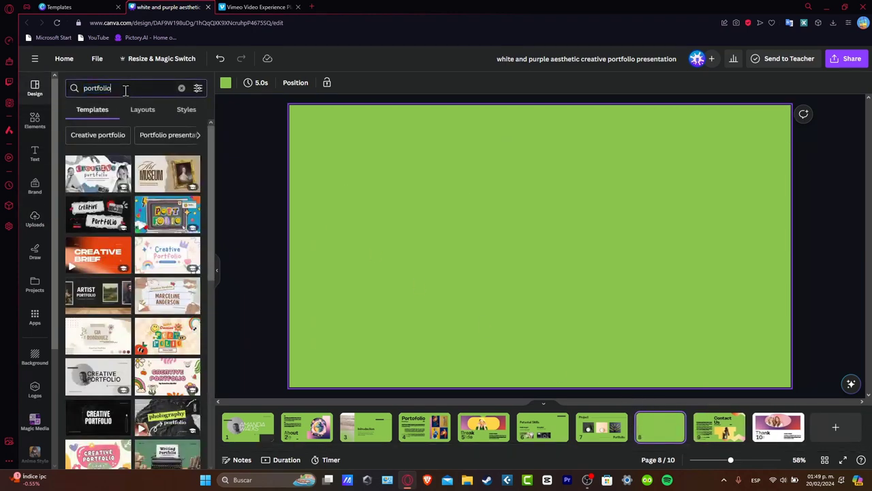
pyautogui.write('recommen')
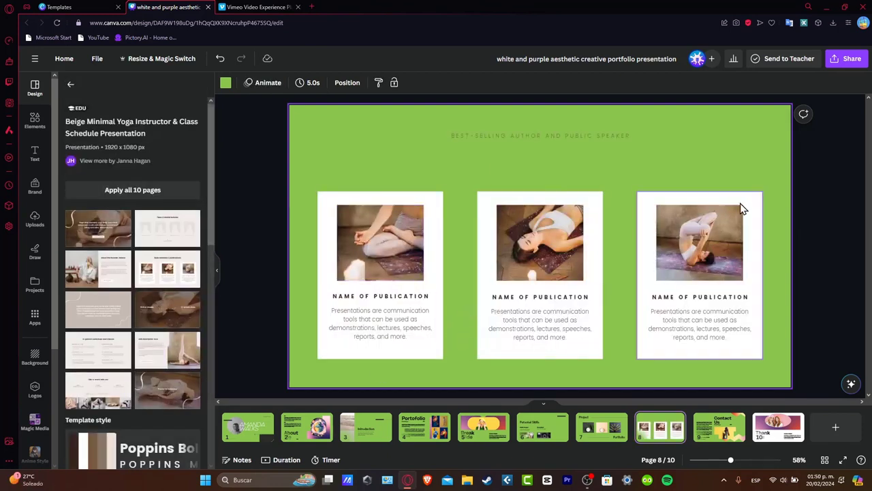
# Move the three yoga publication cards slightly higher on page 8
pyautogui.moveTo(837, 338); pyautogui.dragTo(368, 264)
pyautogui.moveTo(365, 233); pyautogui.dragTo(366, 204)
pyautogui.click(265, 200)
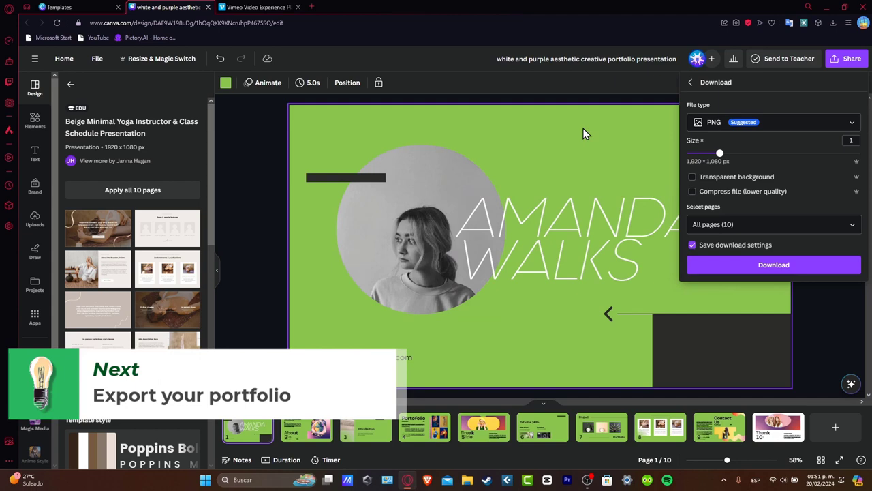
# Choose PDF Standard as the download file type for all 10 pages
pyautogui.click(717, 123)
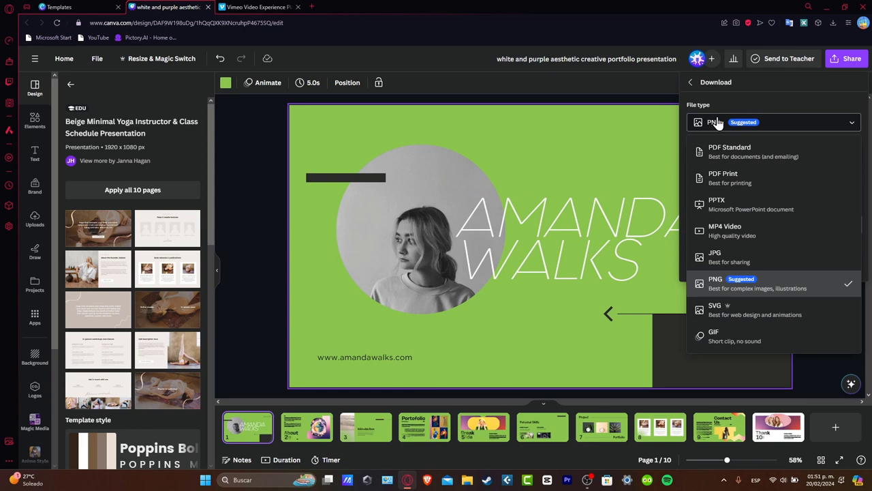
pyautogui.click(802, 164)
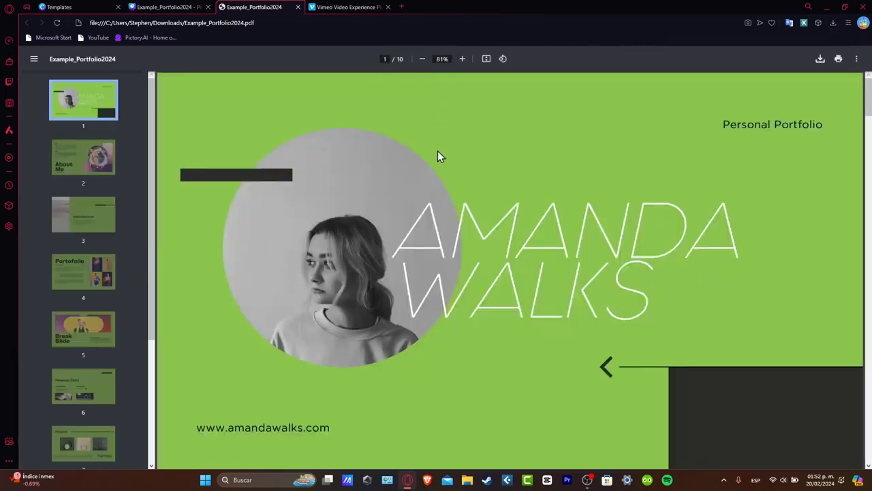
# Scroll through the downloaded Example_Portfolio2024 PDF to check its pages
pyautogui.scroll(-10, 450, 188)
pyautogui.scroll(-15, 450, 182)
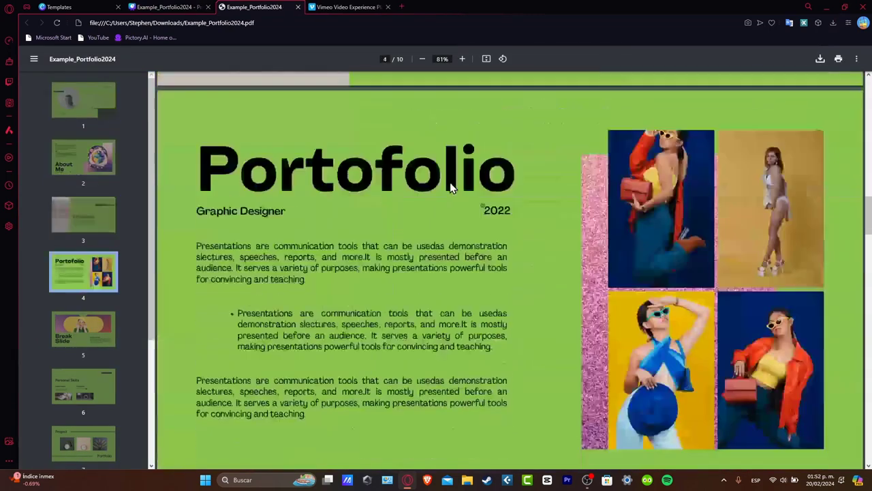
pyautogui.scroll(-6, 450, 178)
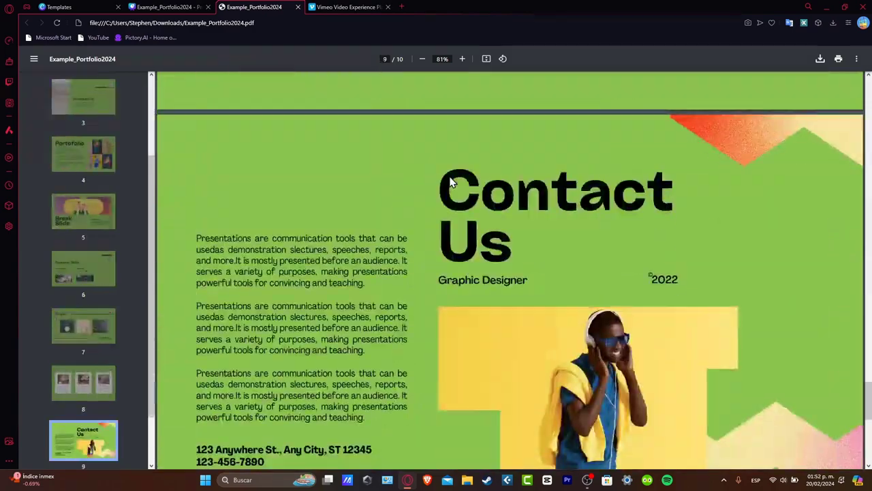
pyautogui.scroll(7, 449, 179)
pyautogui.scroll(20, 449, 178)
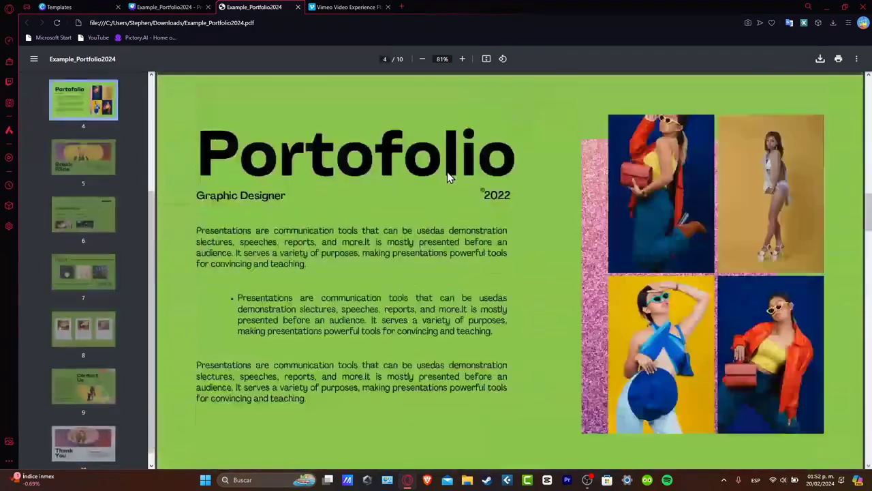
pyautogui.scroll(-16, 447, 177)
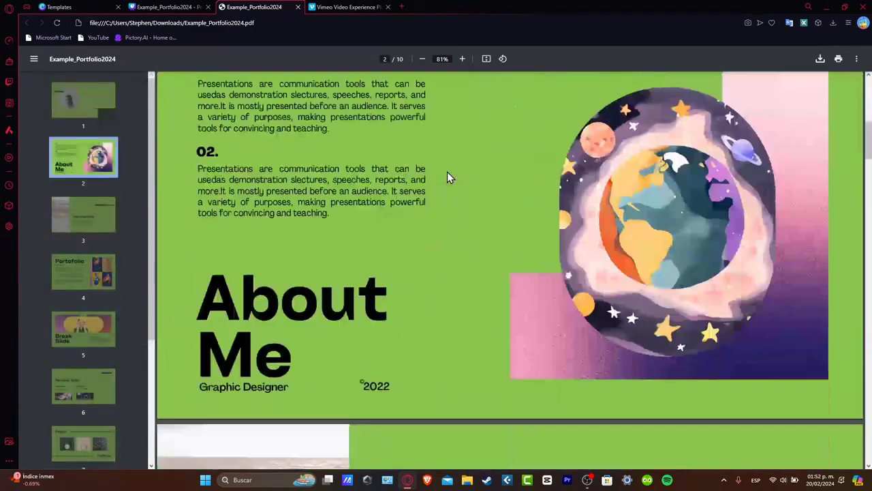
pyautogui.scroll(-12, 447, 177)
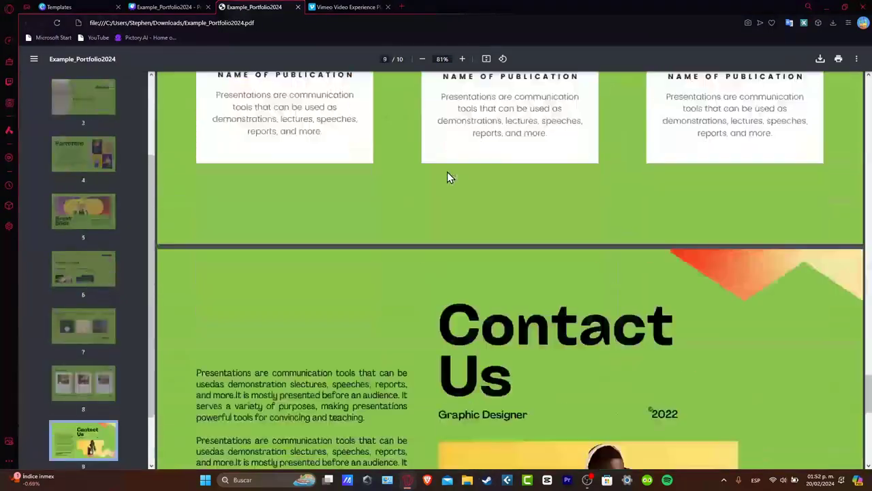
pyautogui.scroll(3, 447, 176)
pyautogui.scroll(15, 446, 174)
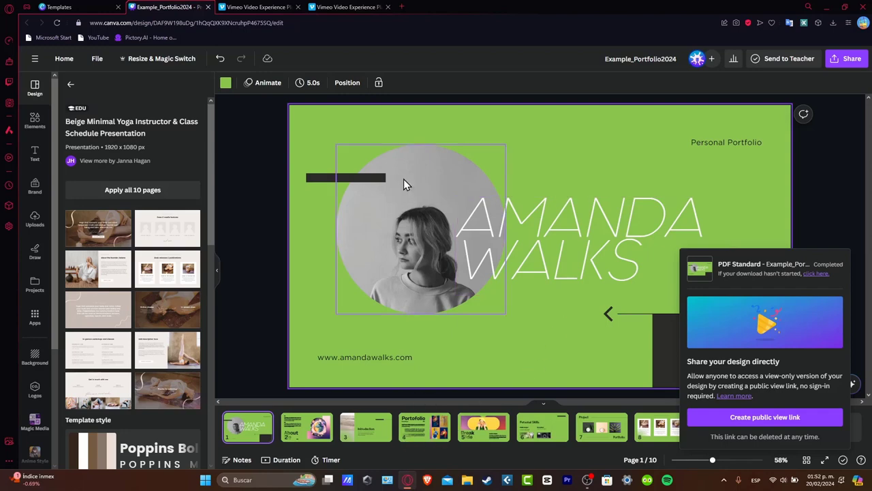
# Open the Share this design panel from the top-right Share button
pyautogui.click(848, 58)
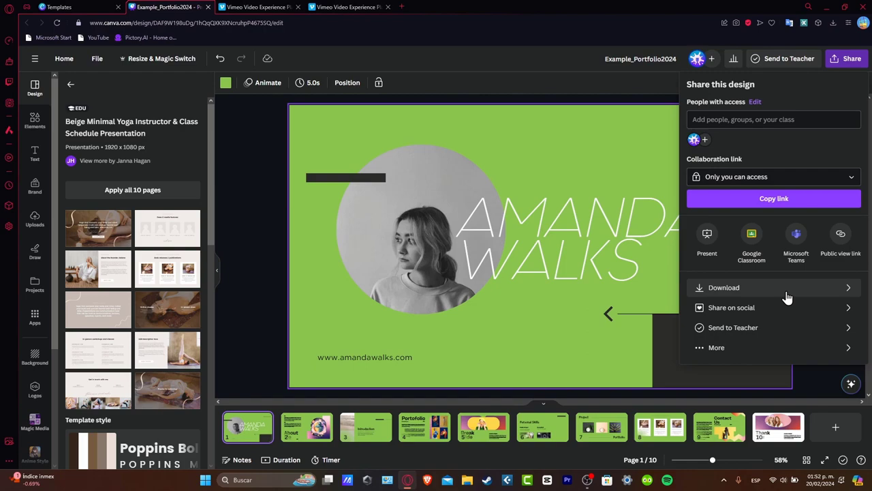